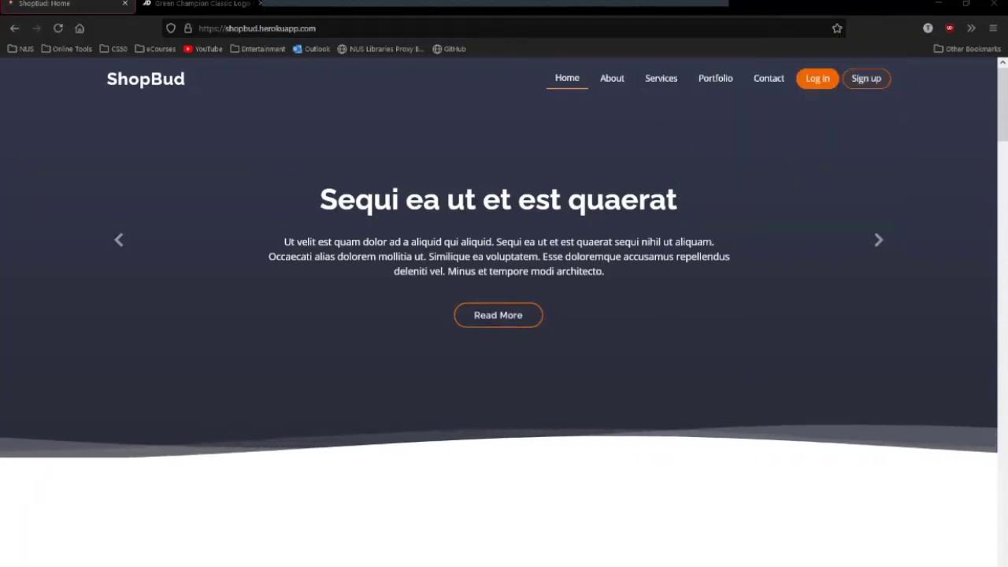
- Scroll down the ShopBud home page to preview Who We Are, then back to the top
scroll(504, 315, down, 10)
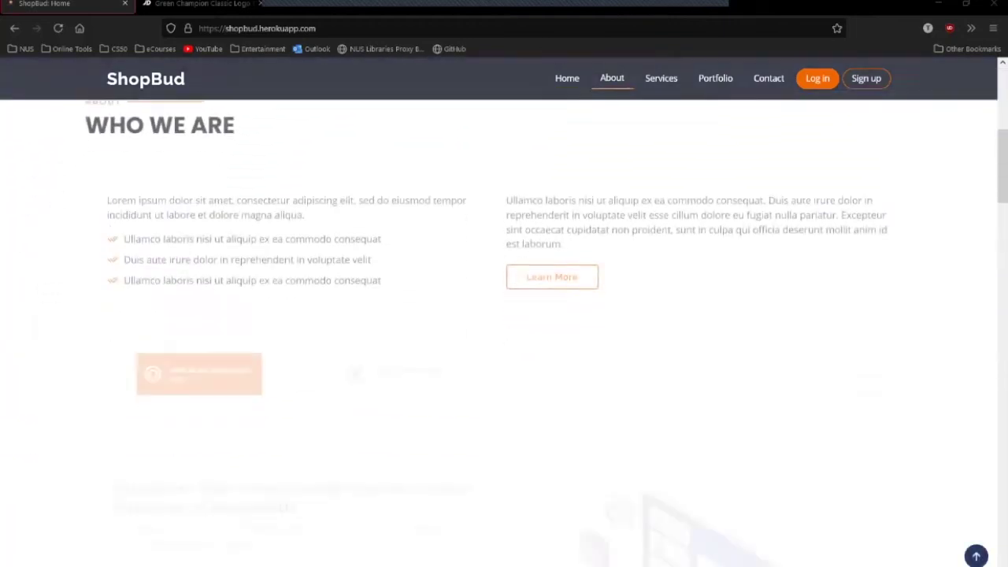
scroll(504, 315, up, 10)
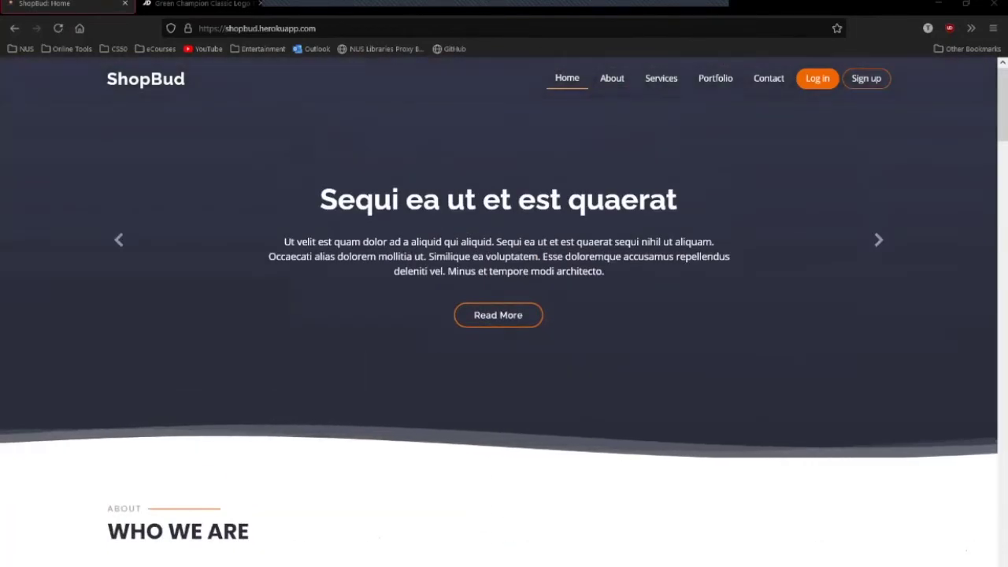
- Open Sign Up and visit its empty username and email fields
click(866, 78)
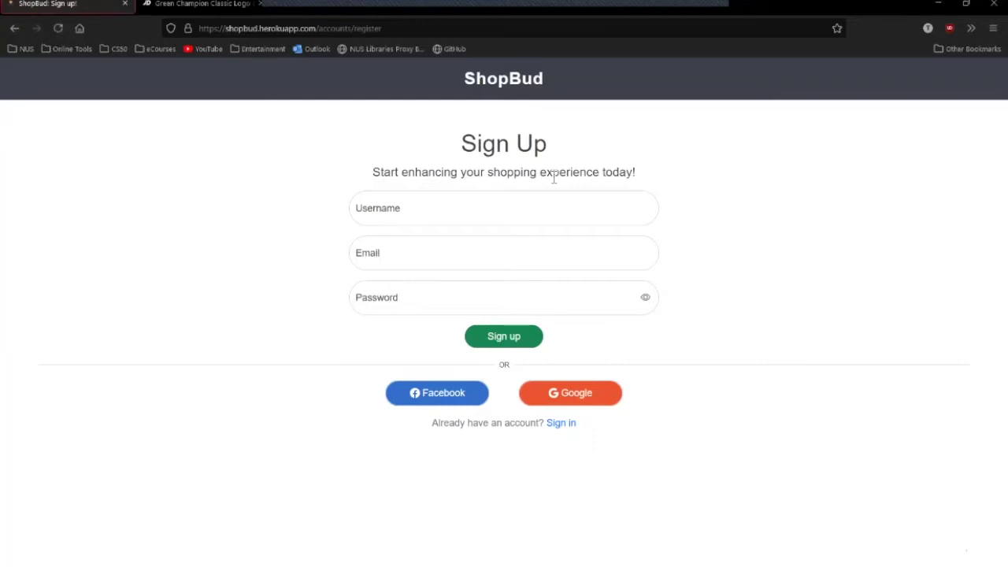
click(540, 207)
click(523, 259)
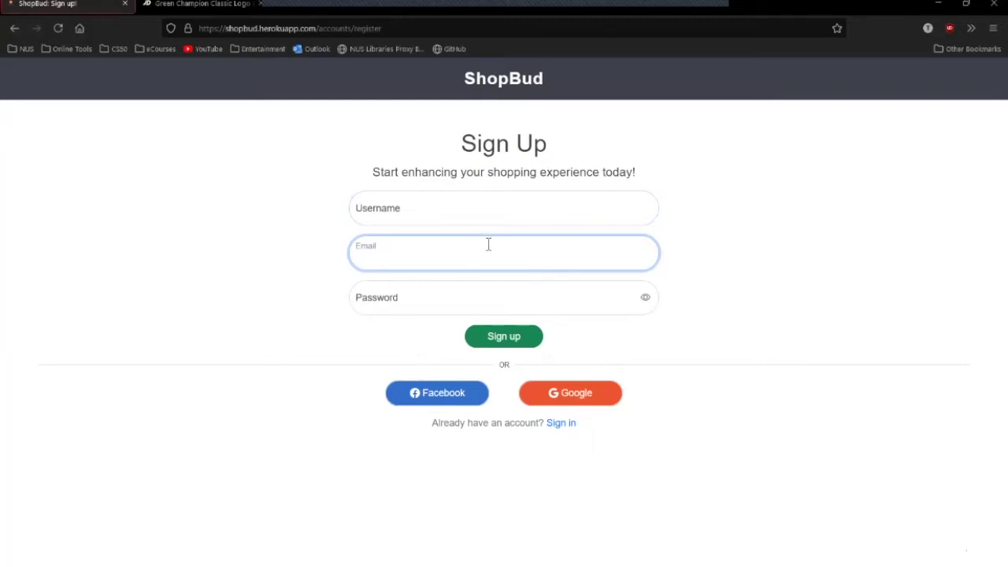
key(shift+Tab)
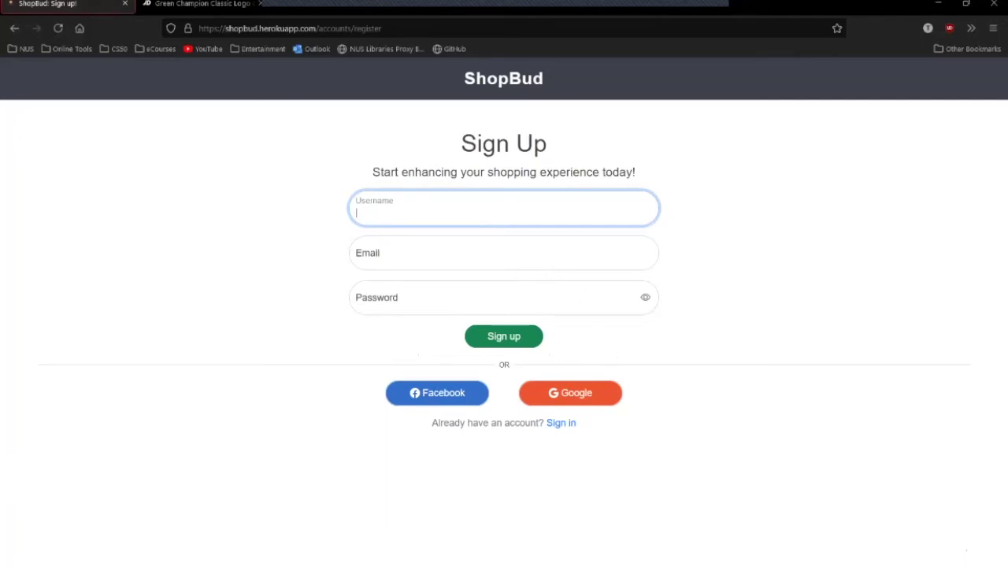
- Switch to Log In, view the Forget Password page, and return to Log In
click(561, 423)
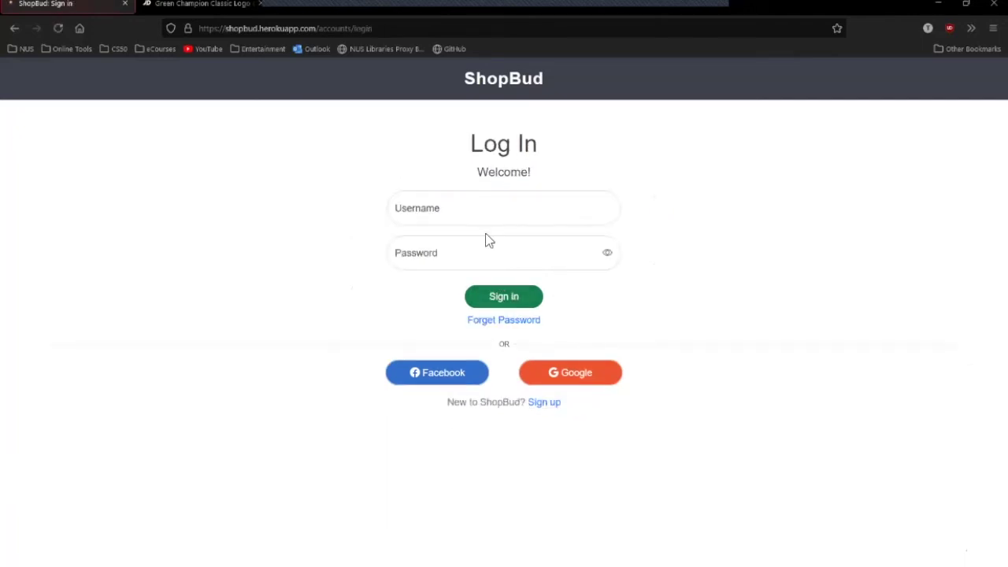
click(513, 329)
click(18, 31)
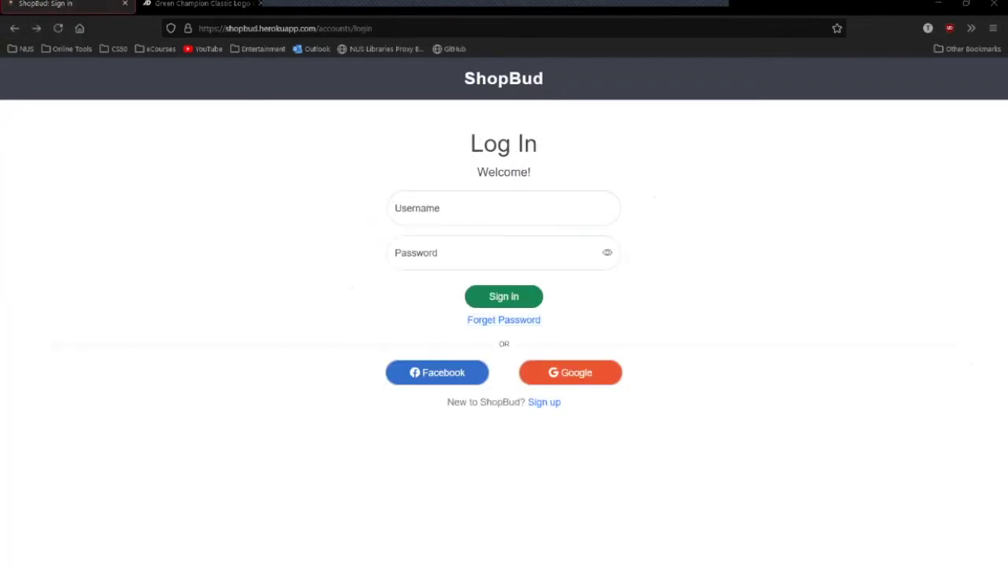
- Log in to ShopBud with the username admin
click(569, 206)
text(admin)
key(Tab)
key(Return)
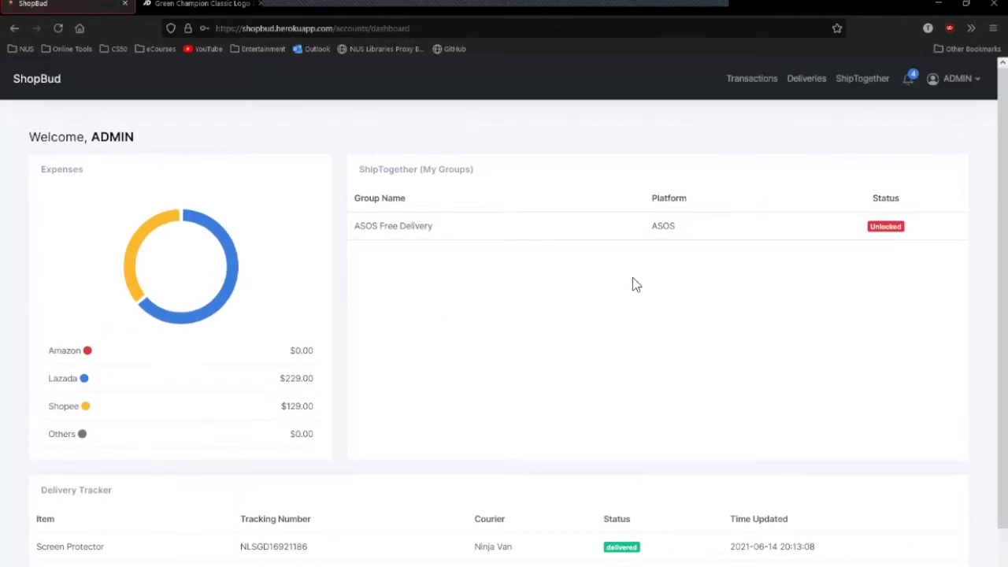
- View account Settings from the ADMIN menu, then return to the dashboard
click(957, 78)
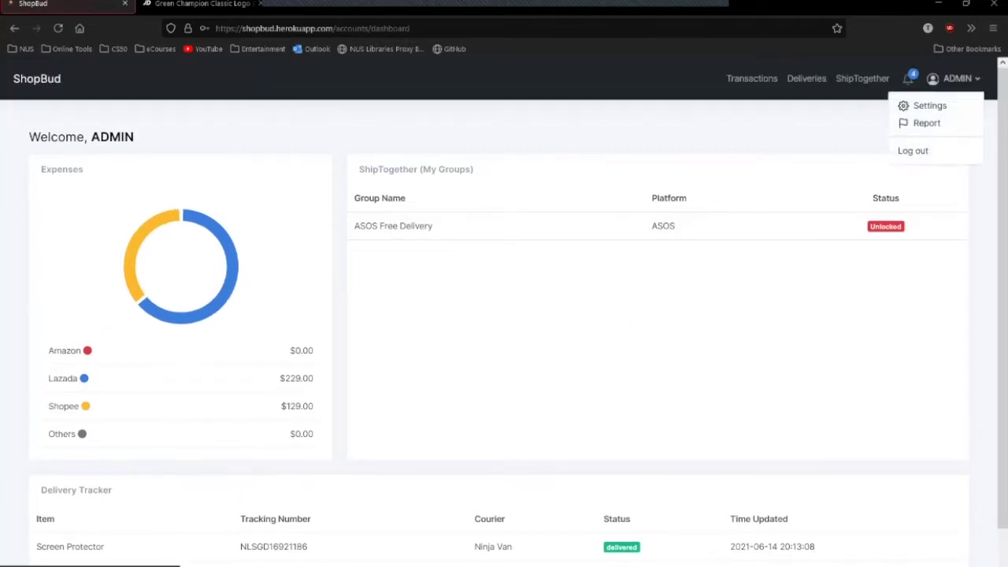
click(929, 106)
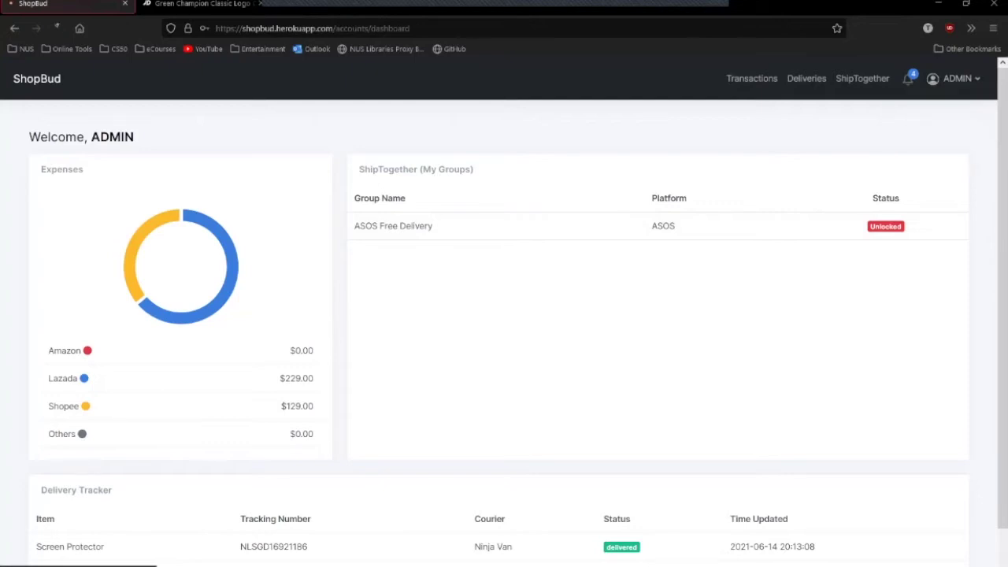
click(14, 28)
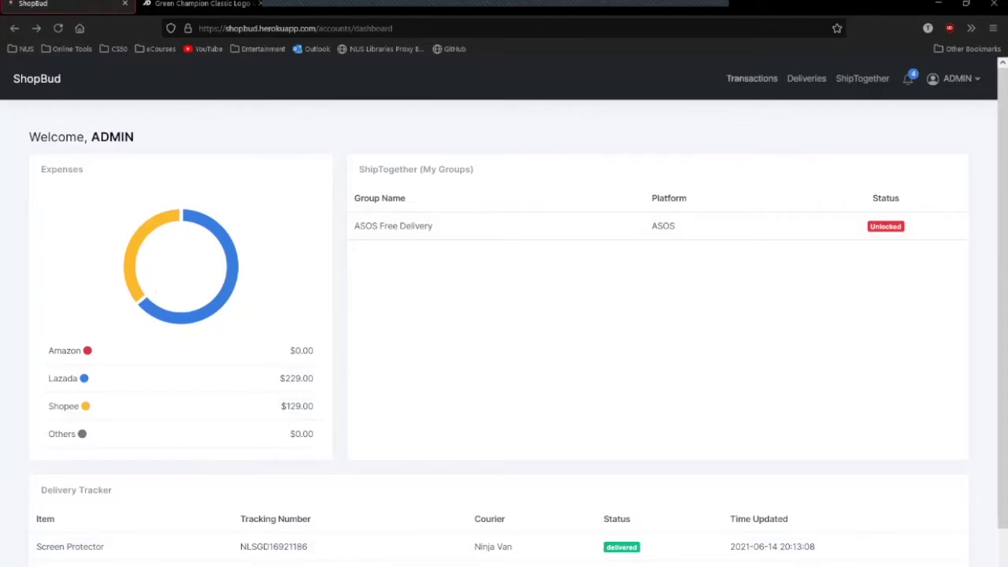
- Add an Airpods Pro spending priced at 379 on the Transactions page
click(751, 78)
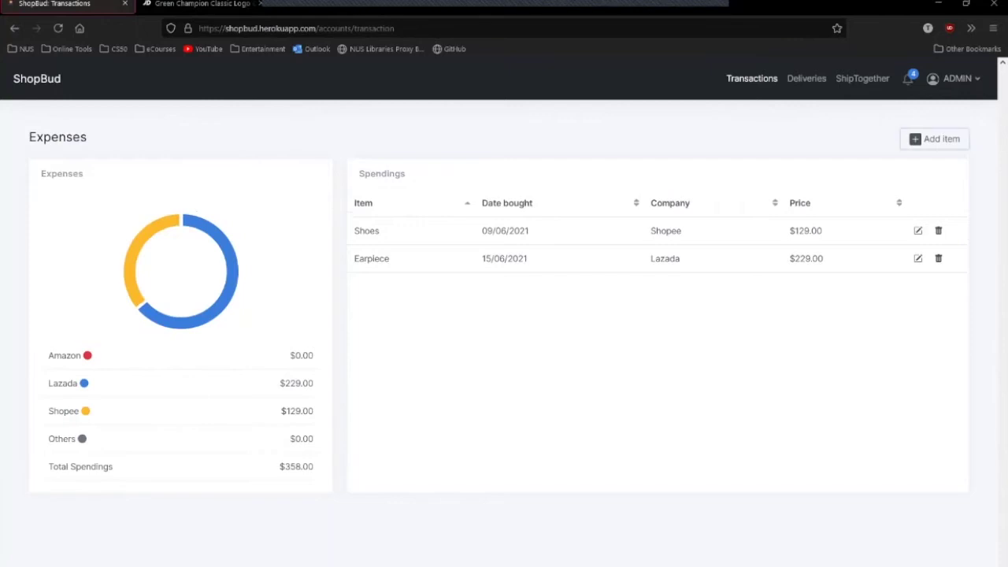
click(935, 138)
text(E)
text(pple Airpods Pro)
click(444, 263)
text(379)
click(618, 324)
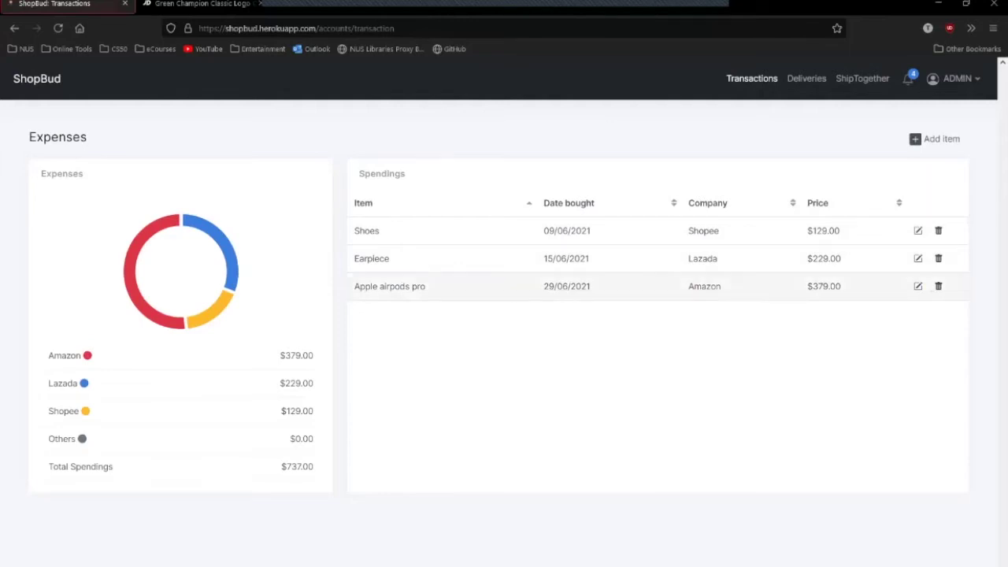
- Correct the Airpods Pro price to 259.00, then sort spendings by date bought and price
click(917, 286)
double_click(756, 287)
text(20059)
text(.)
key(Return)
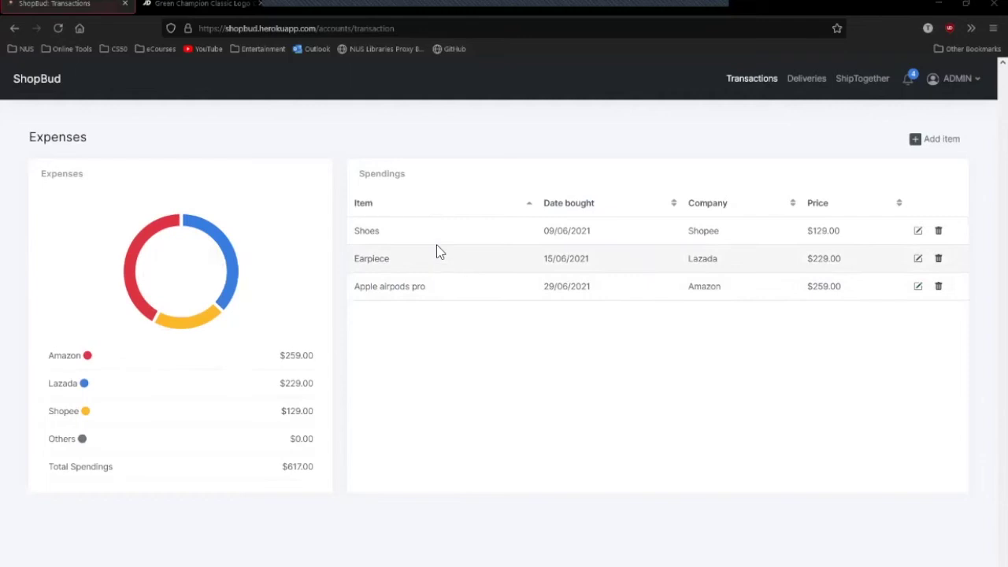
click(622, 212)
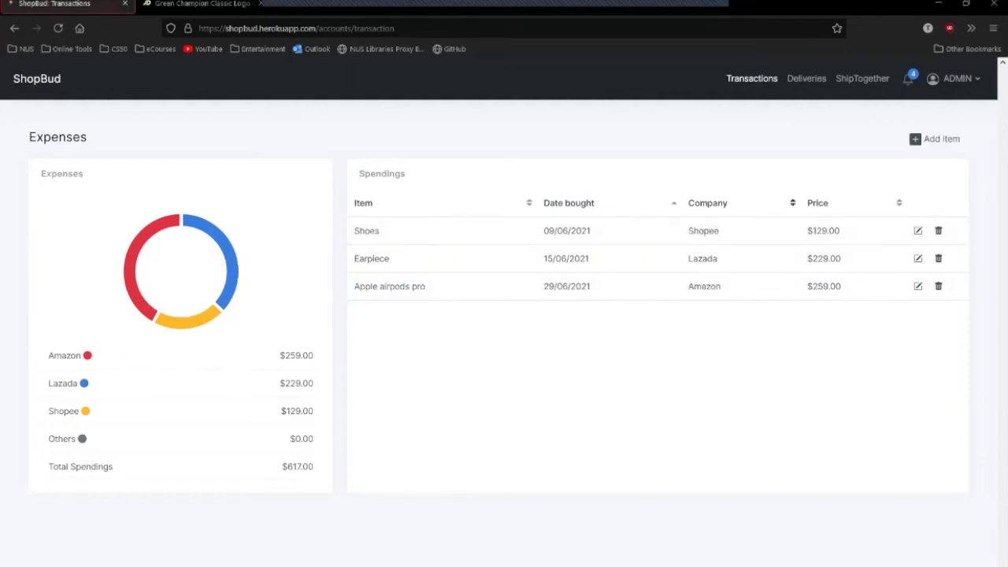
click(835, 203)
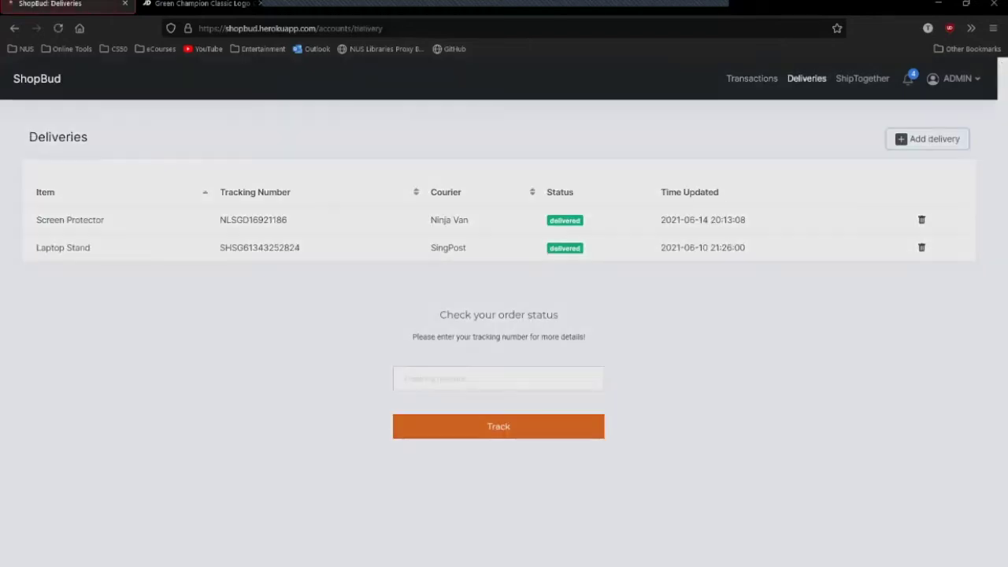
- Add a new tracked delivery named Earbuds
click(928, 139)
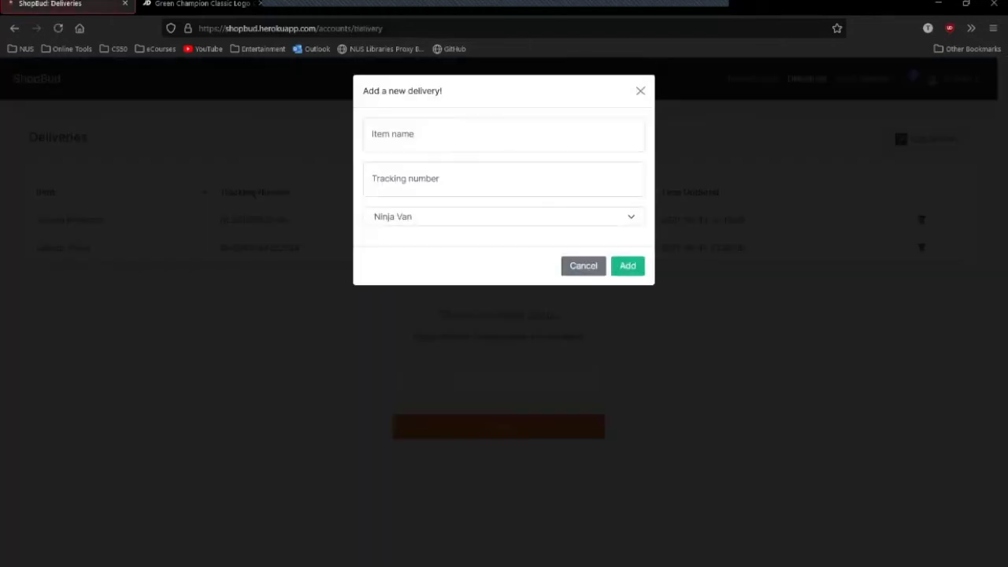
click(506, 150)
text(Earbuds)
key(Tab)
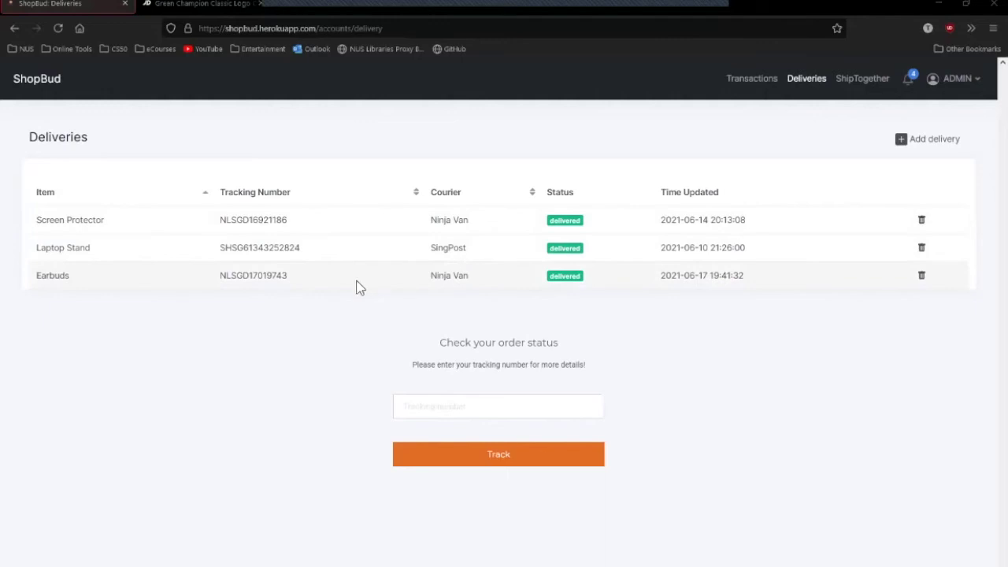
- Check the Earbuds delivery's tracking status, then go to the ShipTogether groups page
click(265, 275)
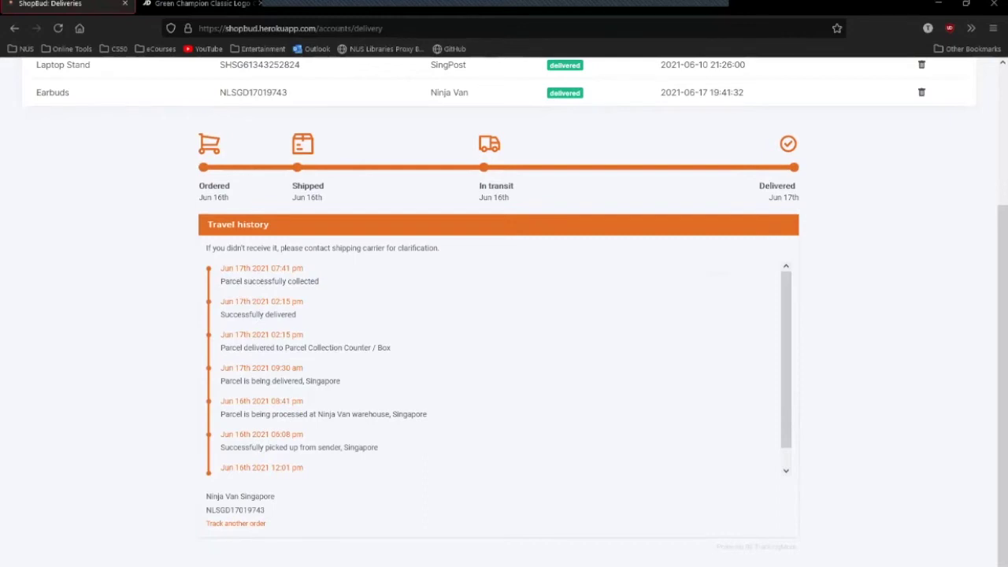
scroll(504, 315, up, 3)
click(863, 78)
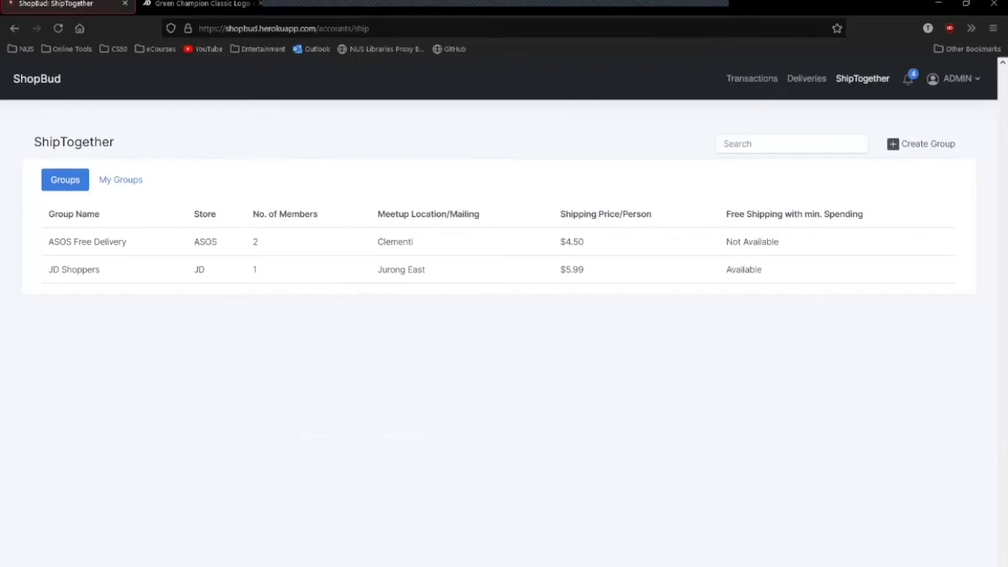
click(921, 143)
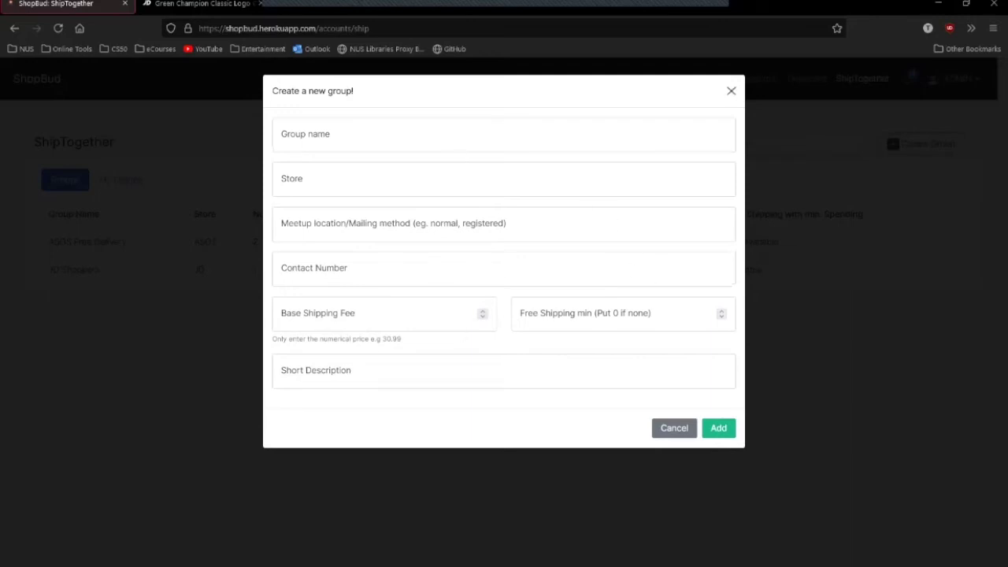
key(Escape)
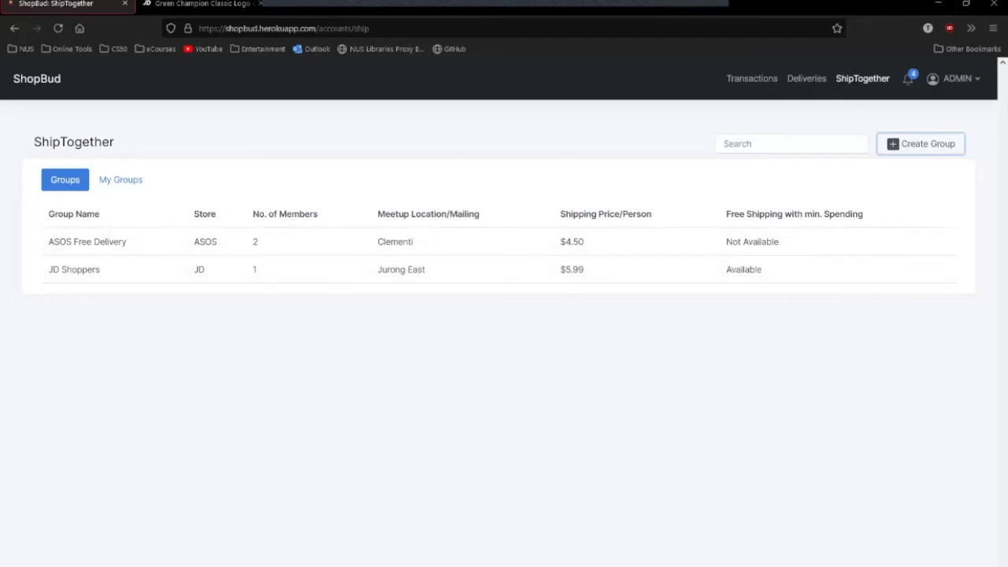
key(shift+Tab)
text(asi)
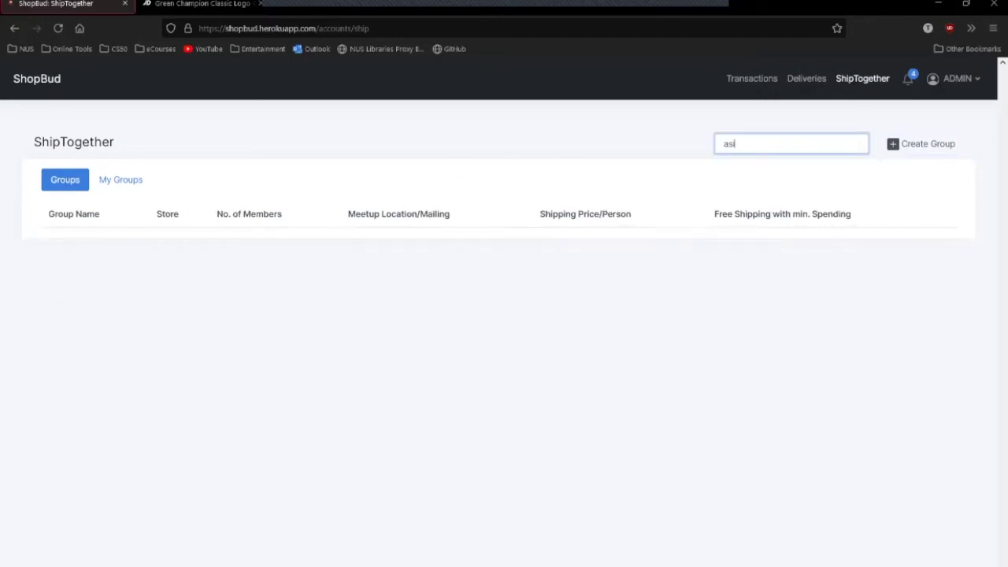
text(os)
key(BackSpace)
key(BackSpace)
key(BackSpace)
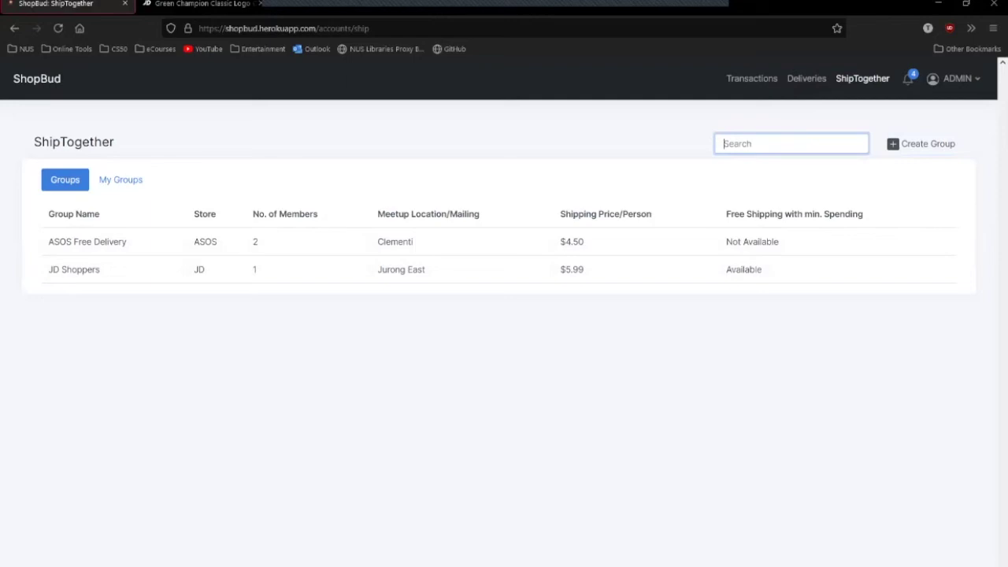
click(142, 183)
click(72, 185)
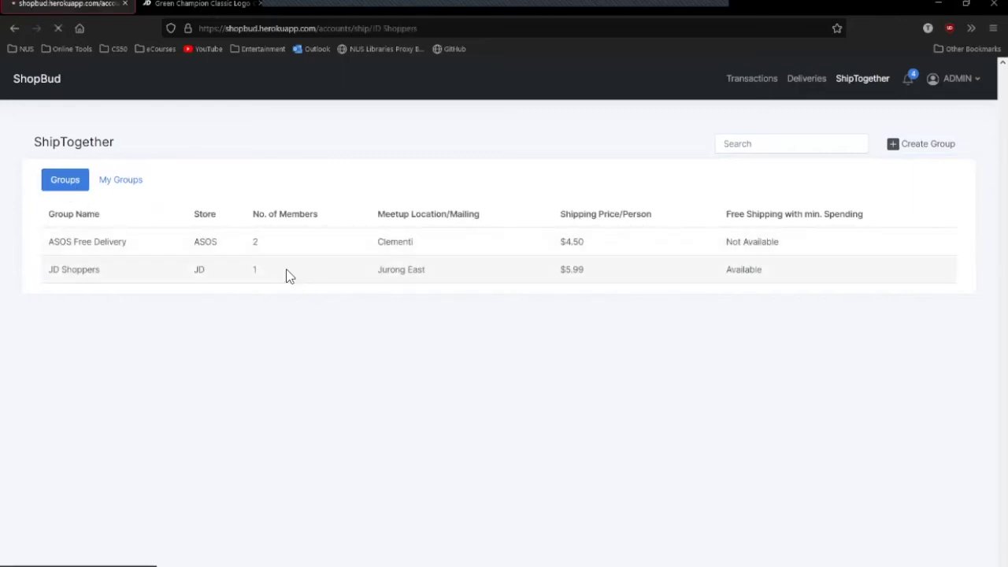
click(289, 277)
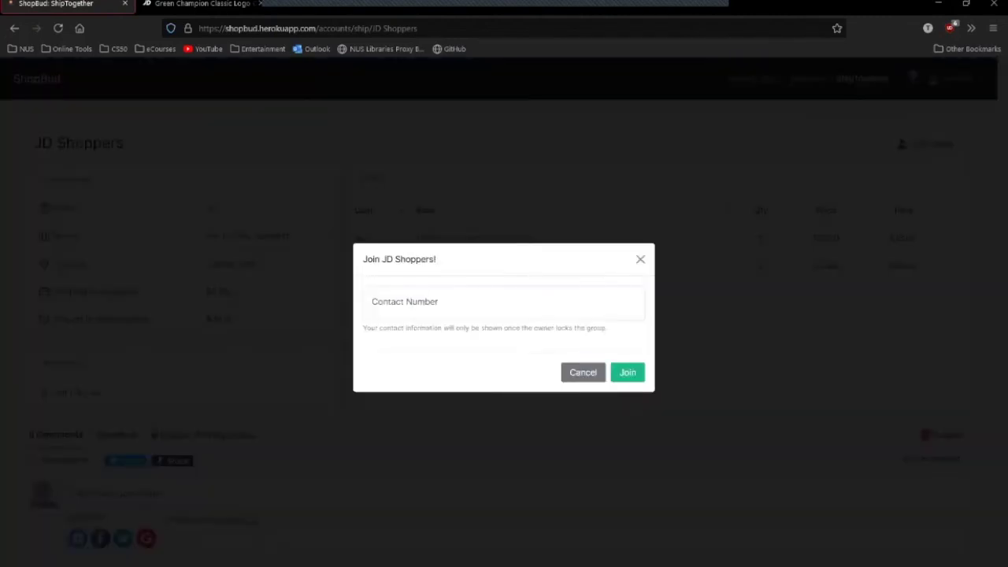
click(604, 293)
text(81112111)
click(627, 372)
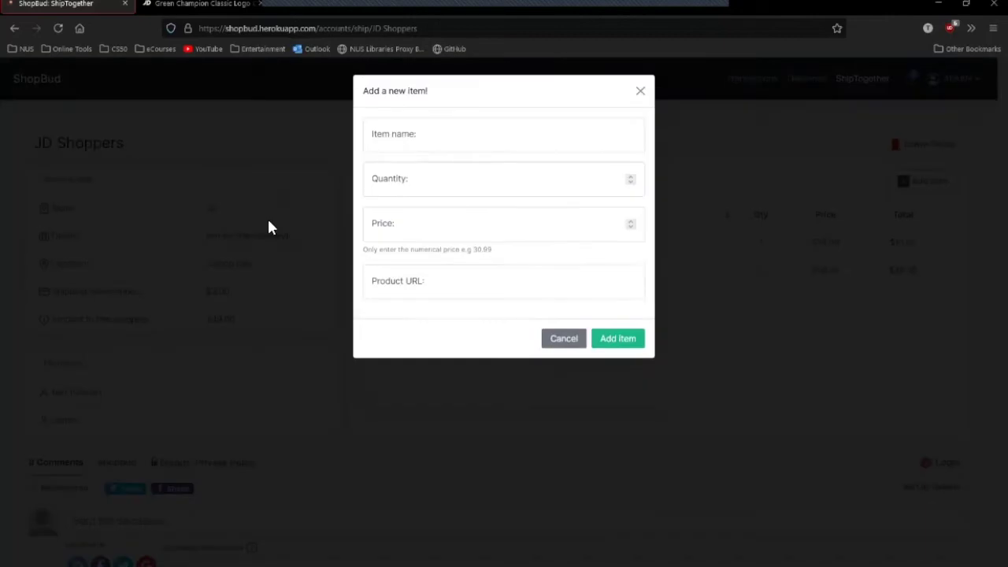
- Start a new JD Shoppers item with the pasted sweatshirt name and its price
click(202, 4)
key(ctrl+Tab)
- Paste the JD Sports product URL into the item and add it to the group
key(ctrl+Tab)
key(ctrl+Tab)
click(470, 153)
text(Champion Classic Logo Crew Sweatshirt)
key(Tab)
text(159.40)
click(461, 286)
click(202, 4)
click(219, 32)
key(ctrl+c)
key(ctrl+Tab)
key(ctrl+v)
key(Return)
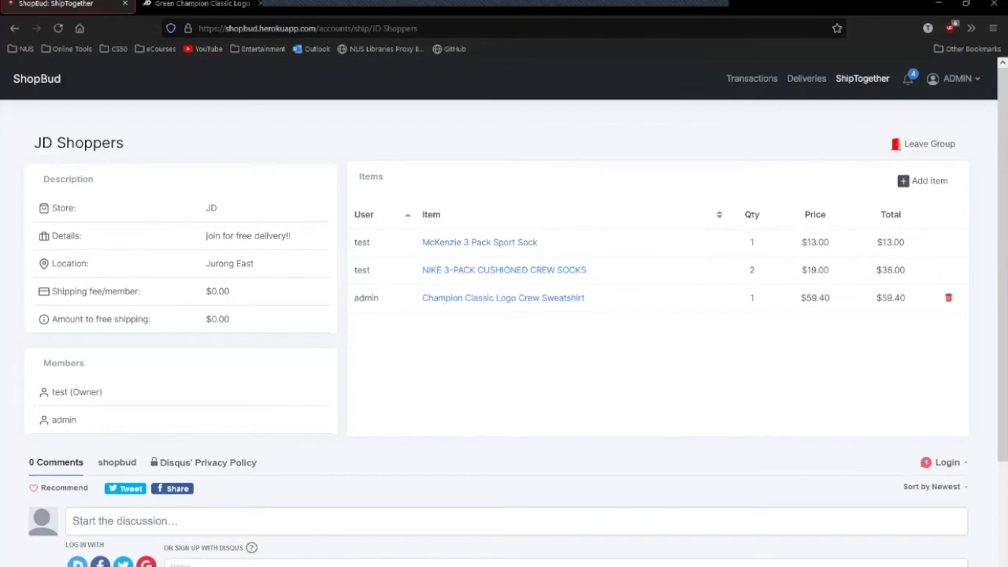
- View the sweatshirt's JD Sports product page, then return to the ShipTogether list
click(556, 299)
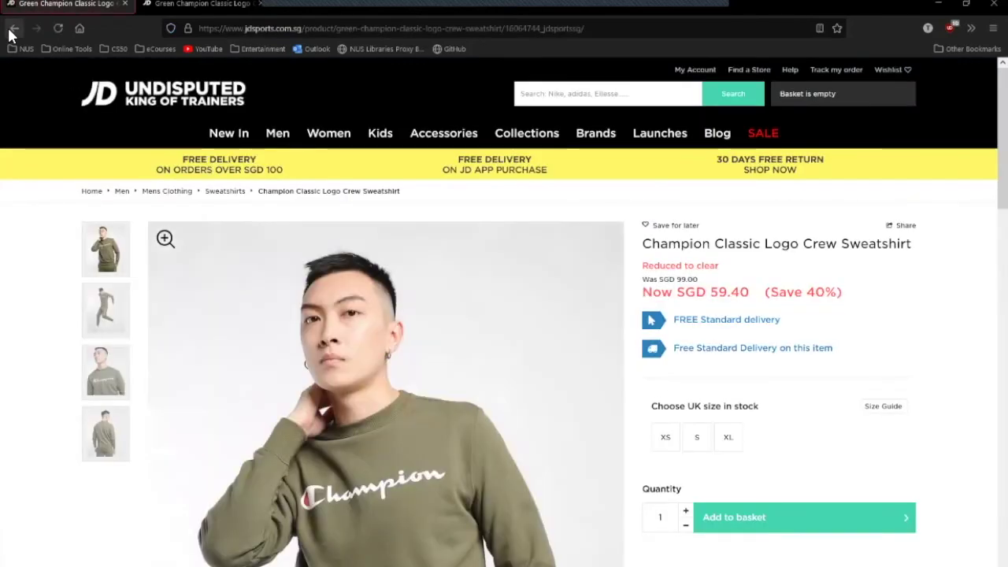
click(14, 28)
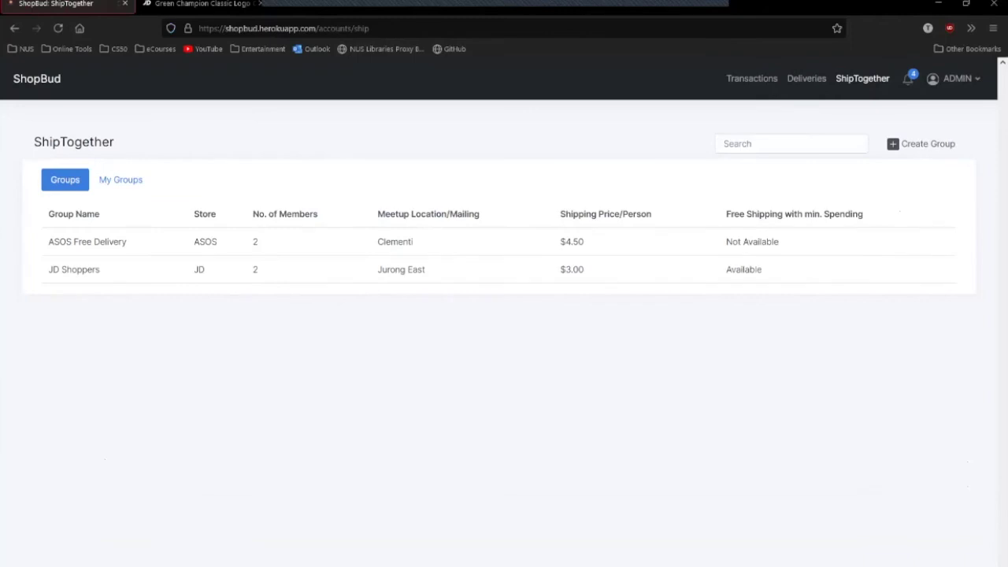
- Open the ASOS Free Delivery group and review its Ninja Van tracking, meetup and screenshot
click(292, 248)
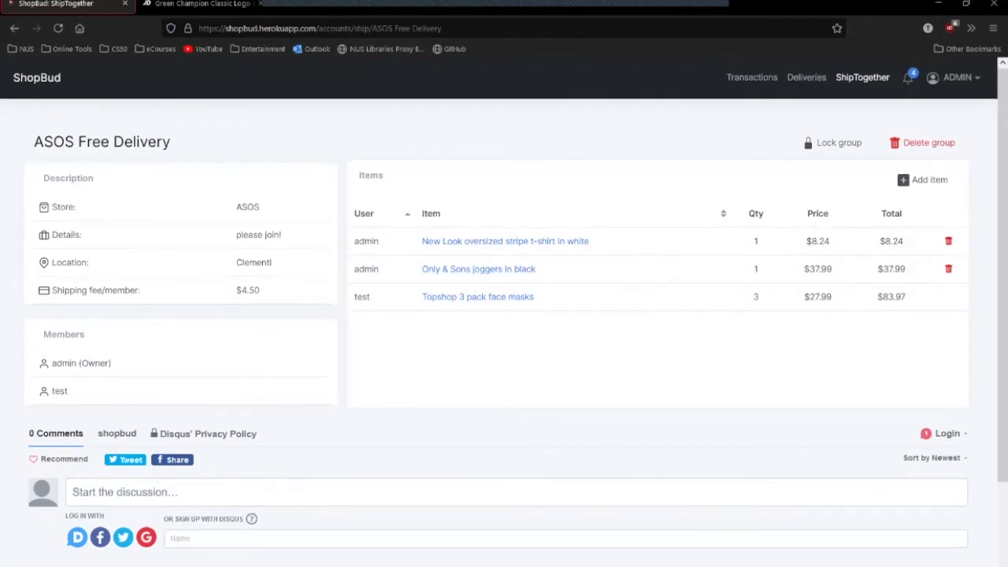
scroll(504, 315, down, 2)
scroll(504, 315, up, 2)
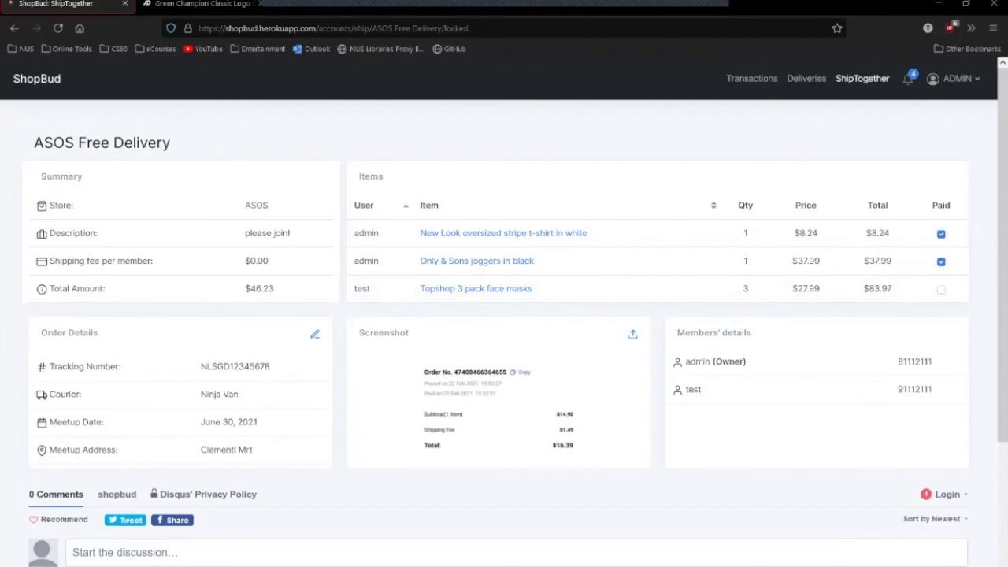
scroll(504, 315, down, 2)
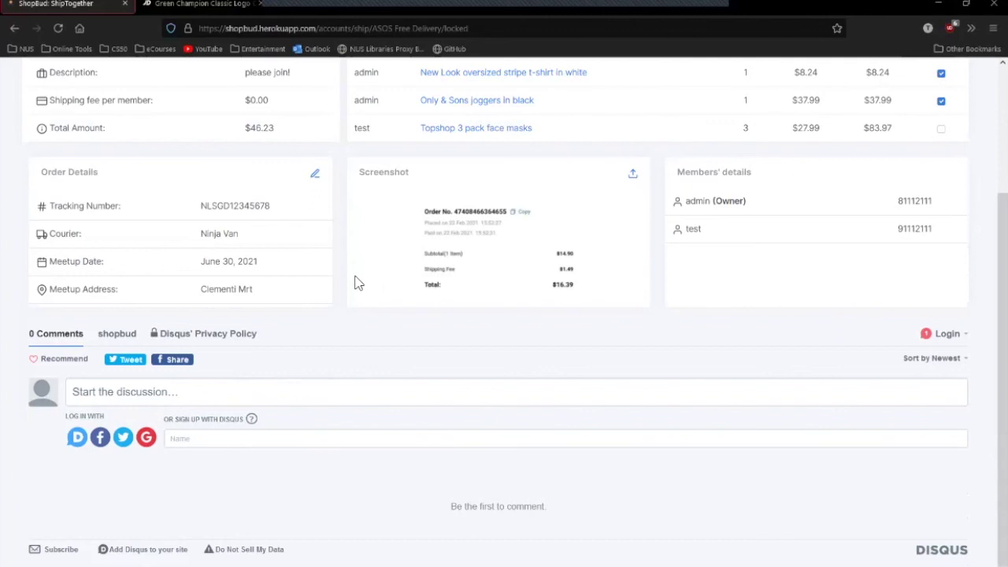
scroll(651, 189, up, 2)
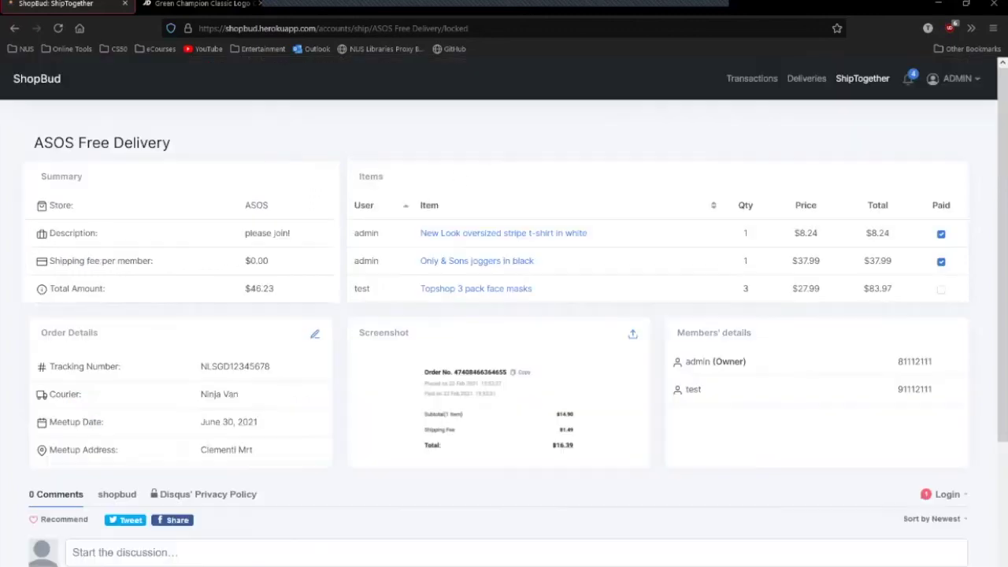
- Open the Report Issues form, then log out via the ADMIN menu
click(925, 120)
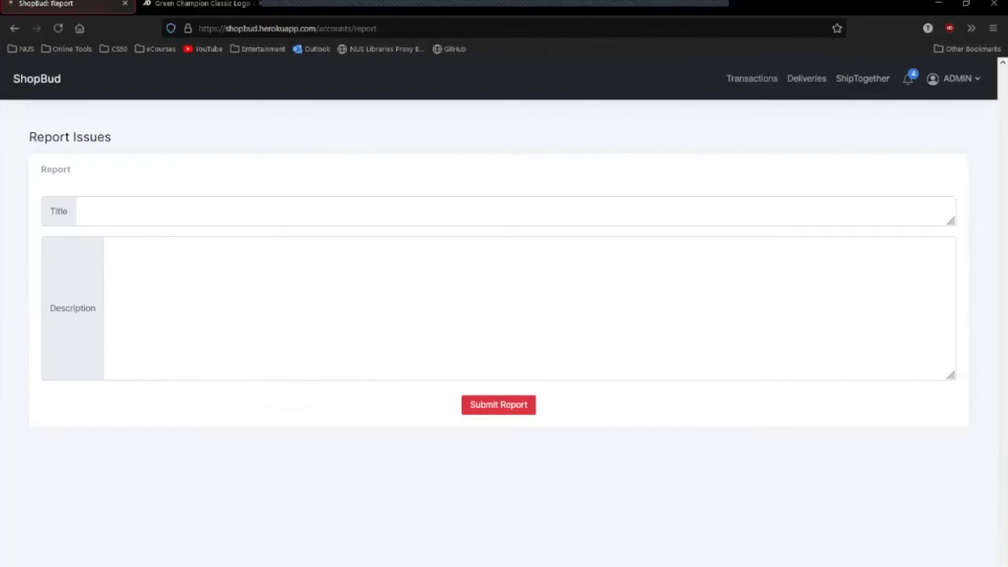
click(956, 78)
click(914, 151)
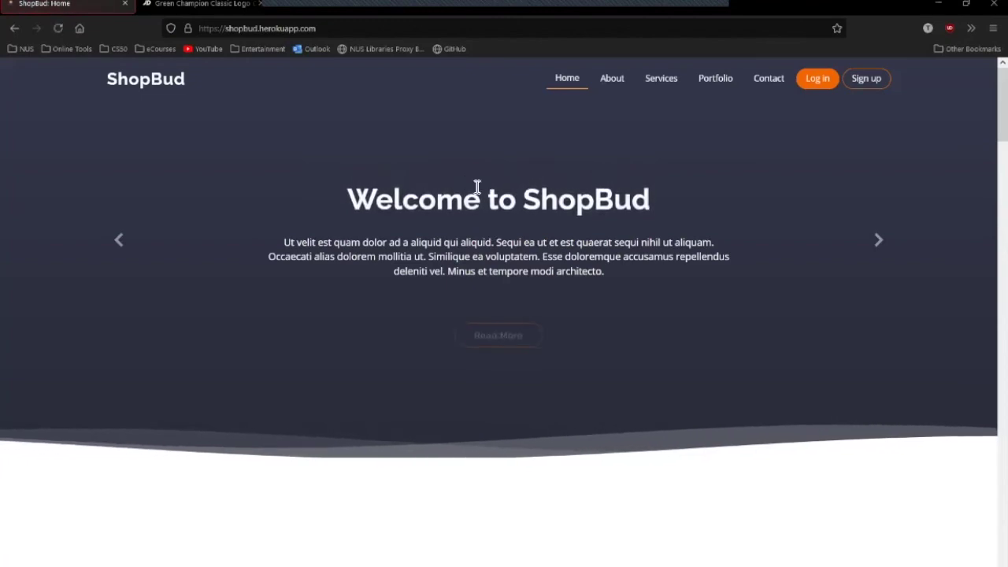